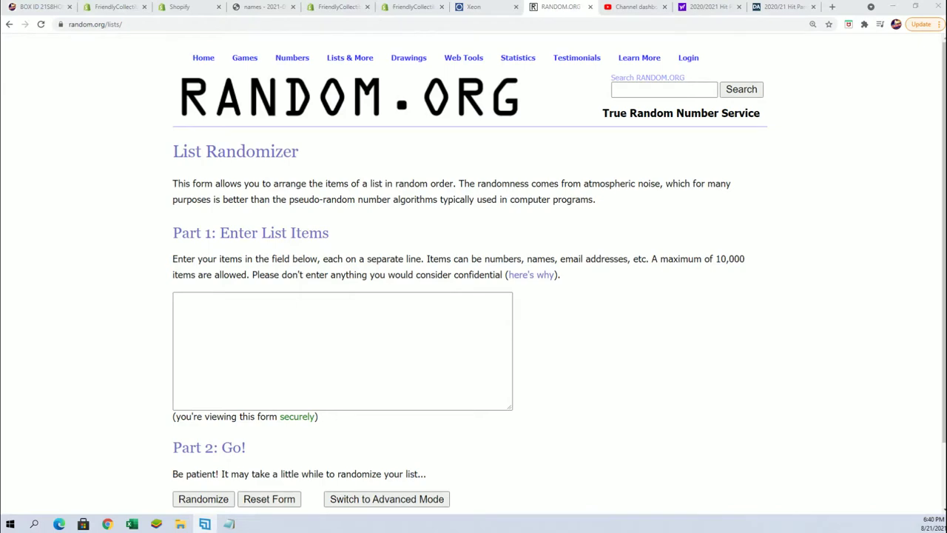
Step: Copy the 15 owner names in Notepad and paste a second copy below the last name
key("alt+Tab")
left_click_drag(488, 237, 427, 103)
right_click(444, 120)
left_click(476, 154)
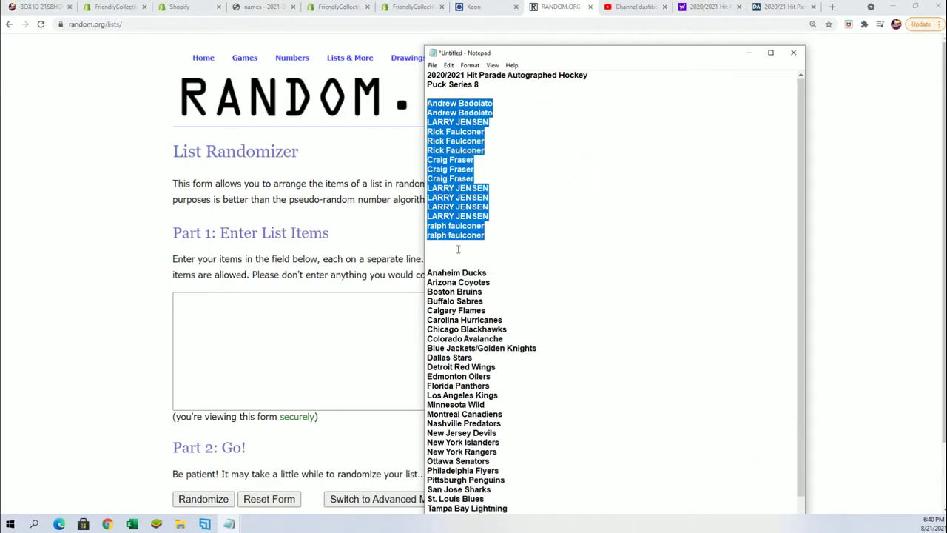
left_click(436, 245)
key("ctrl+v")
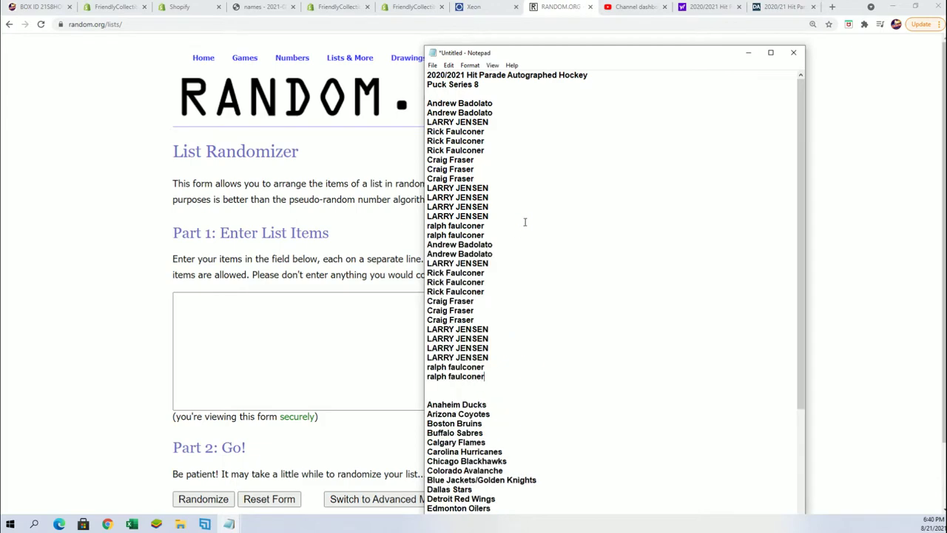
Step: Copy '21S8HOCKPUCK113' from the Hit Parade Hockey Puck Series 8 product title
left_click(39, 7)
scroll(350, 220, "down", 2)
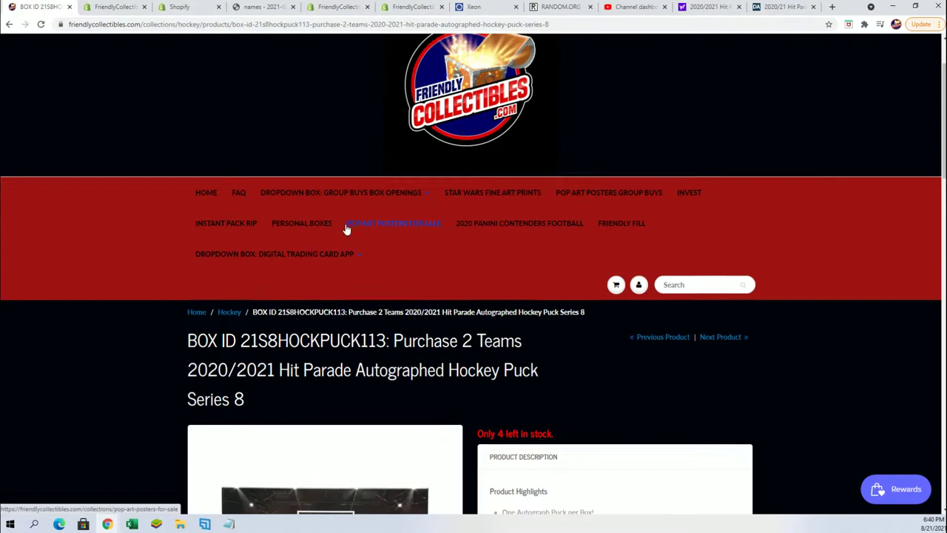
scroll(345, 228, "up", 1)
scroll(346, 232, "down", 2)
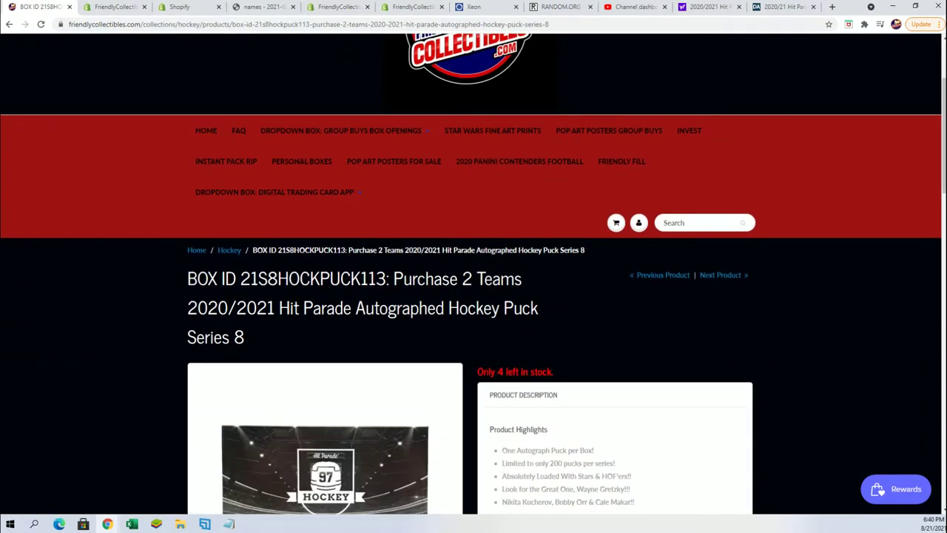
left_click_drag(387, 278, 241, 278)
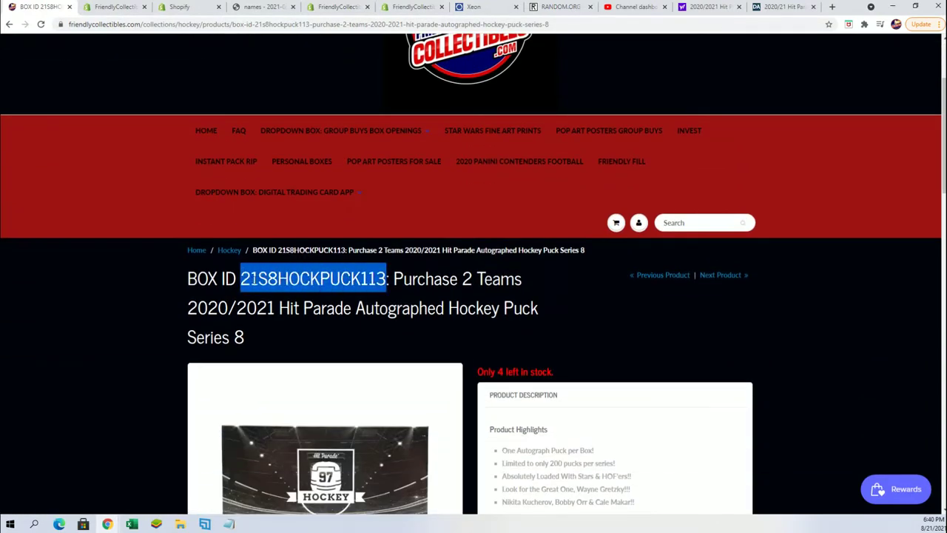
right_click(253, 277)
left_click(267, 289)
key("alt+Tab")
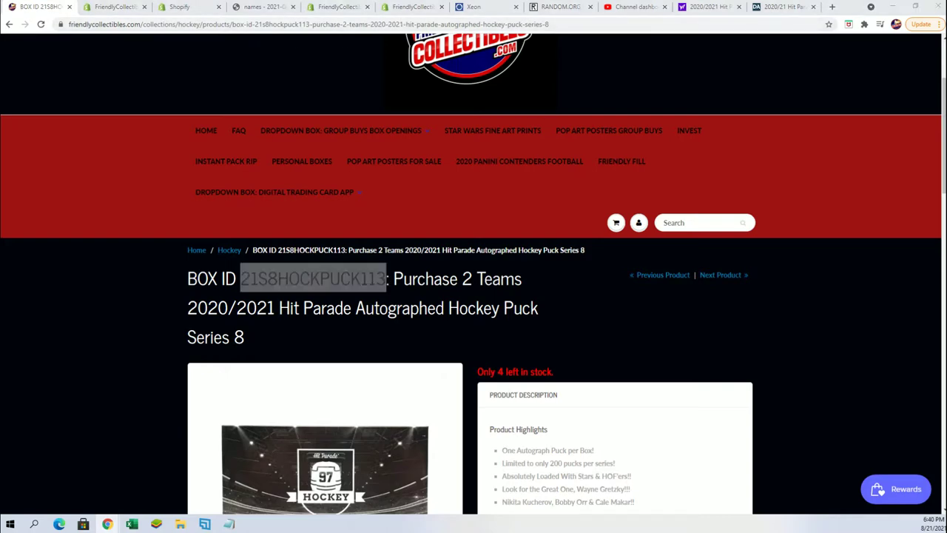
Step: Paste the box ID after the 'Puck Series 8' title line in Notepad
key("alt+Tab")
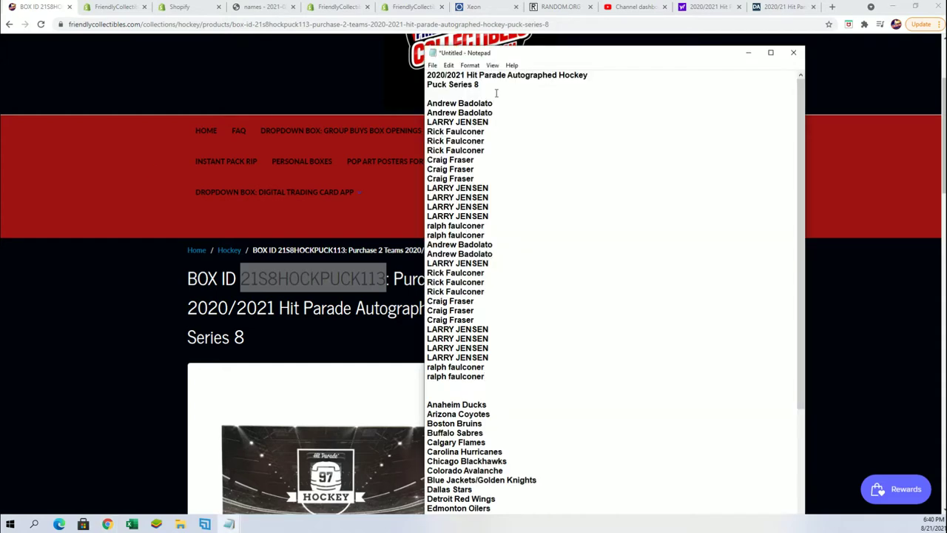
key("ctrl+v")
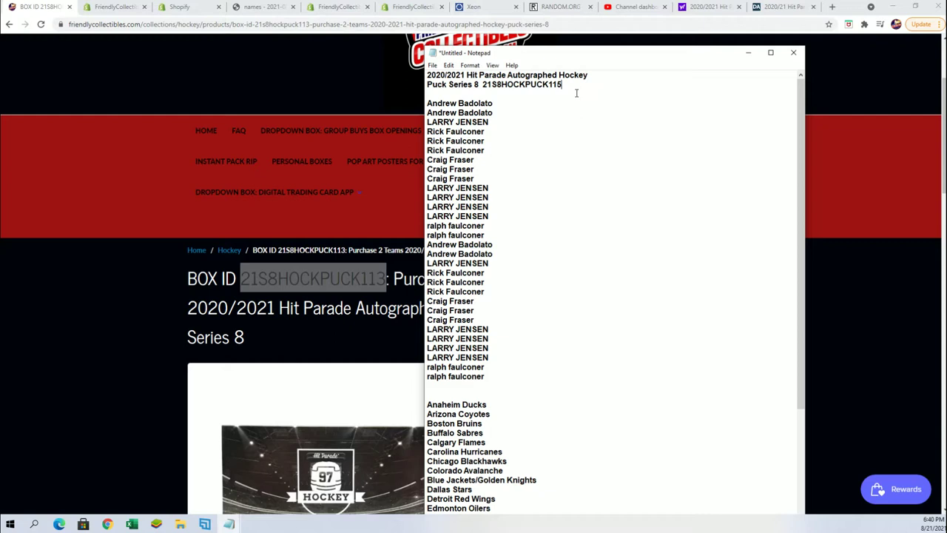
key("shift+Left")
key("shift+Left")
key("shift+Left")
key("shift+Left")
key("shift+Left")
key("shift+Left")
key("shift+Left")
key("shift+Left")
key("shift+Left")
key("shift+Left")
key("shift+Left")
key("shift+Left")
key("shift+Left")
key("shift+Left")
key("shift+Left")
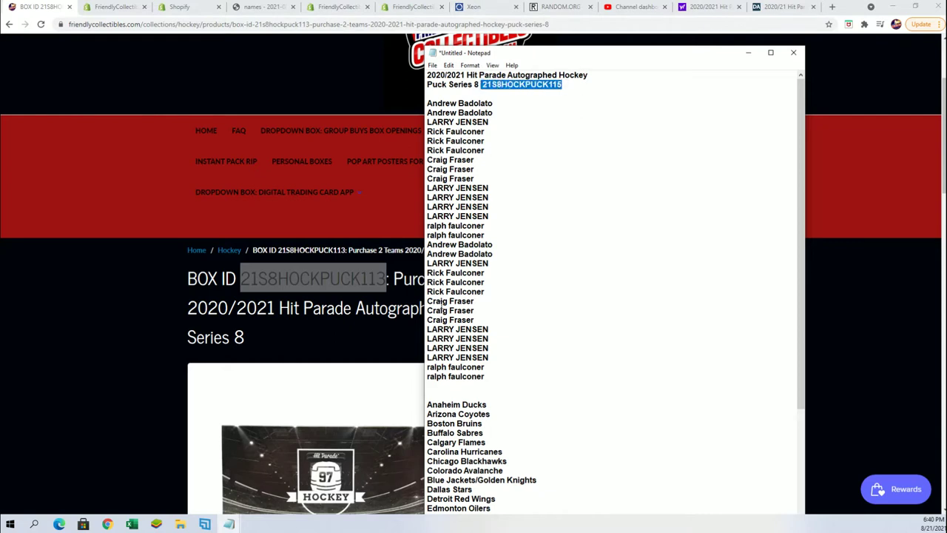
Step: Copy all 30 owner name lines from Notepad
left_click_drag(488, 379, 416, 102)
right_click(459, 145)
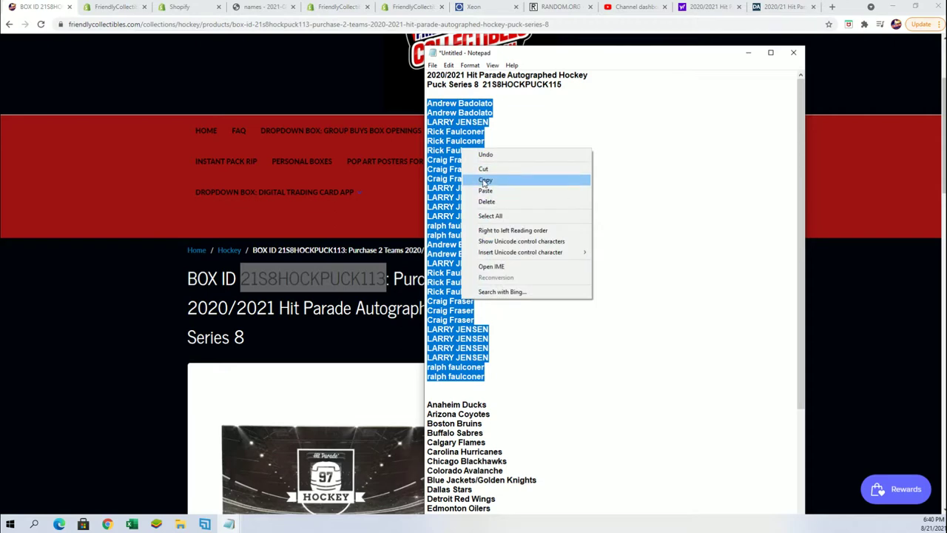
left_click(485, 183)
Step: Paste the 30 owner names into the RANDOM.ORG List Randomizer box
left_click(544, 5)
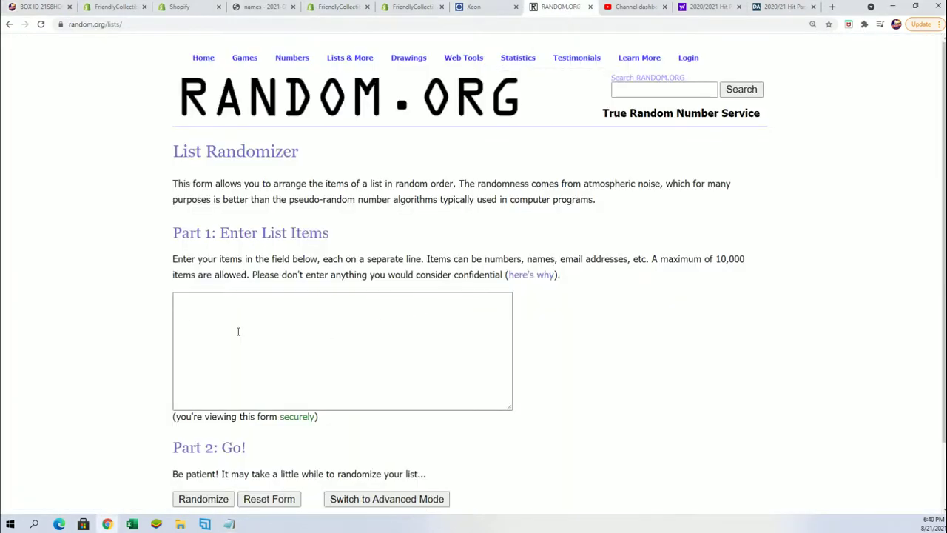
left_click(179, 304)
right_click(182, 302)
left_click(230, 392)
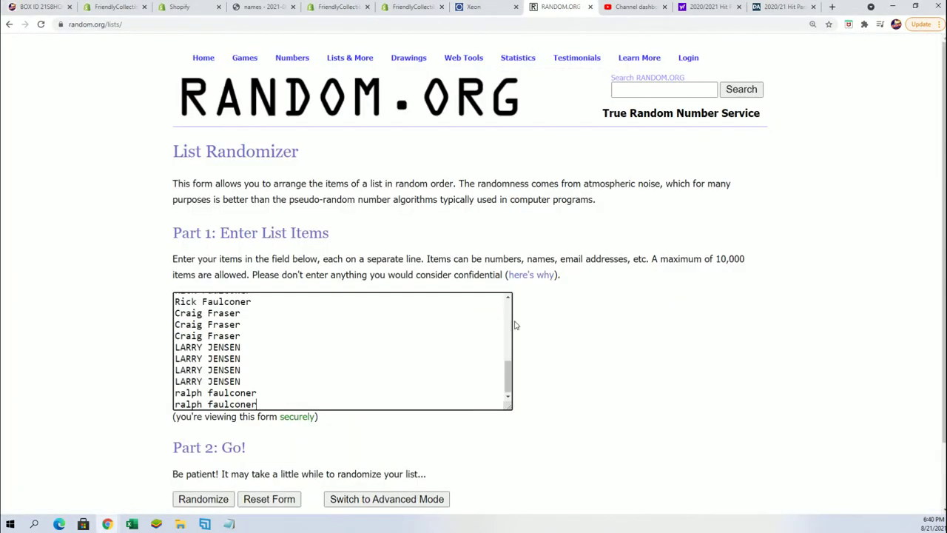
scroll(529, 370, "down", 1)
Step: Randomize the owner list, then reshuffle it six more times
left_click(204, 423)
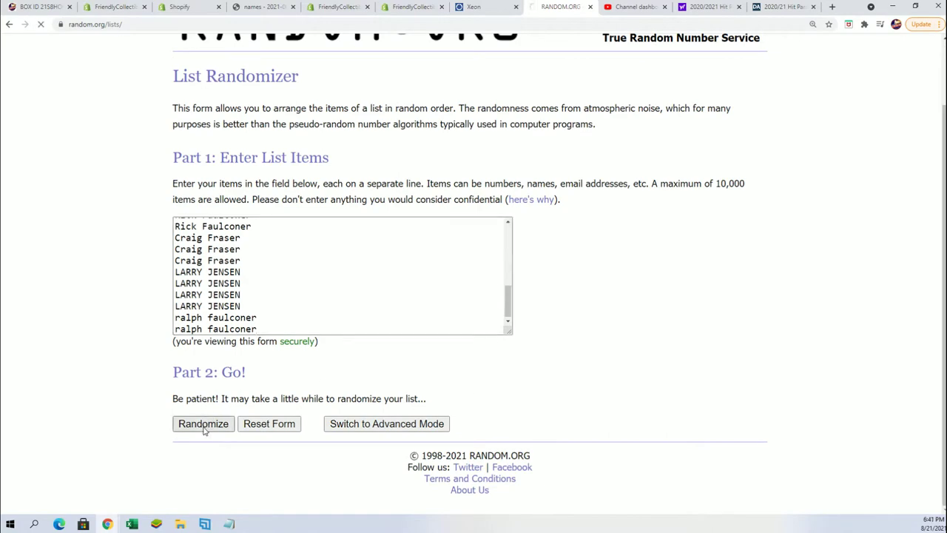
scroll(143, 441, "down", 3)
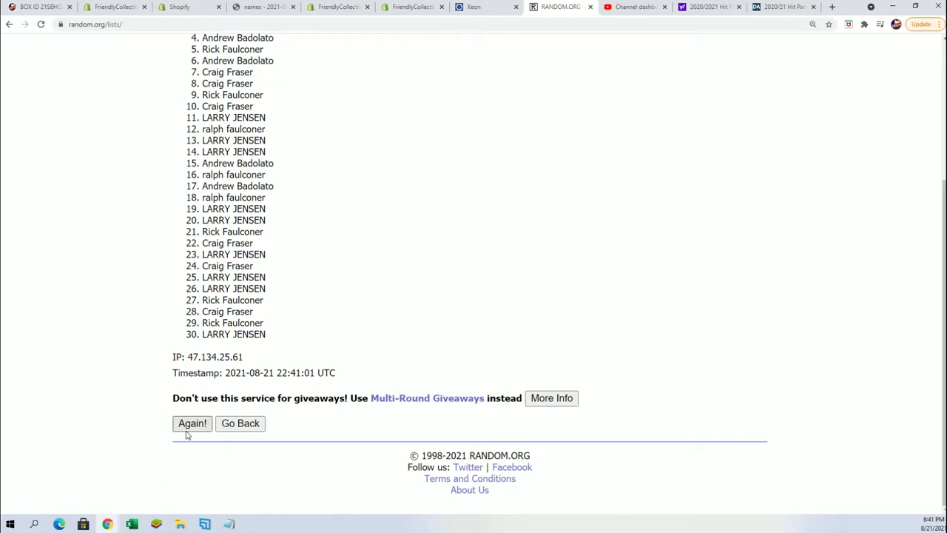
left_click(190, 425)
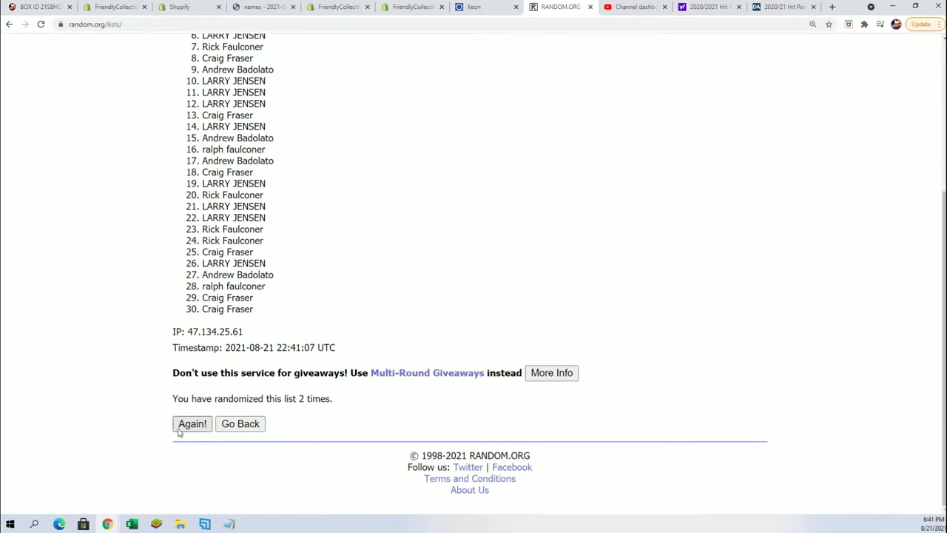
left_click(192, 429)
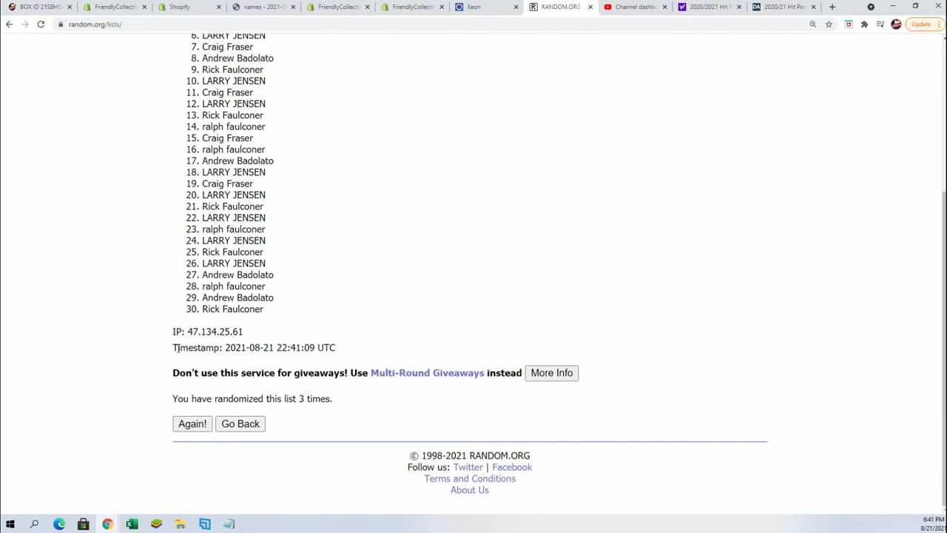
left_click(194, 426)
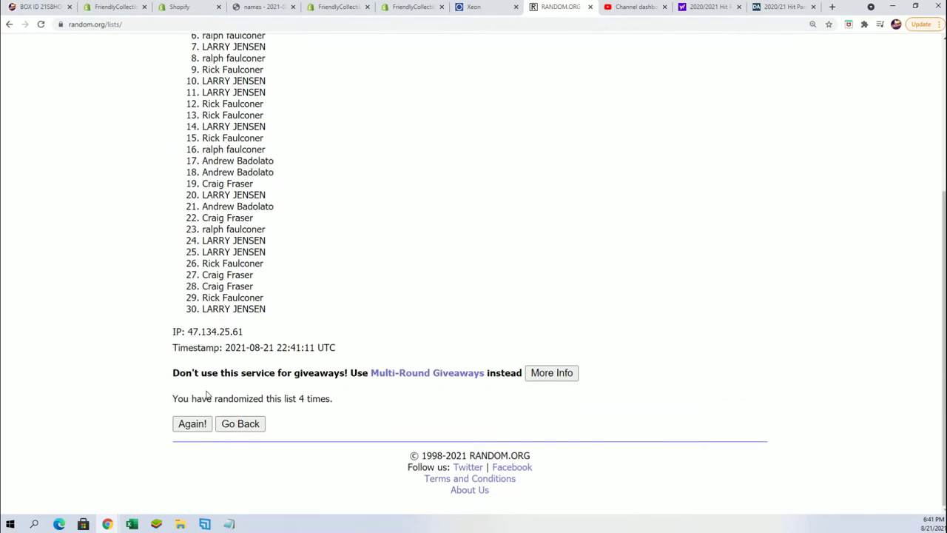
left_click(192, 425)
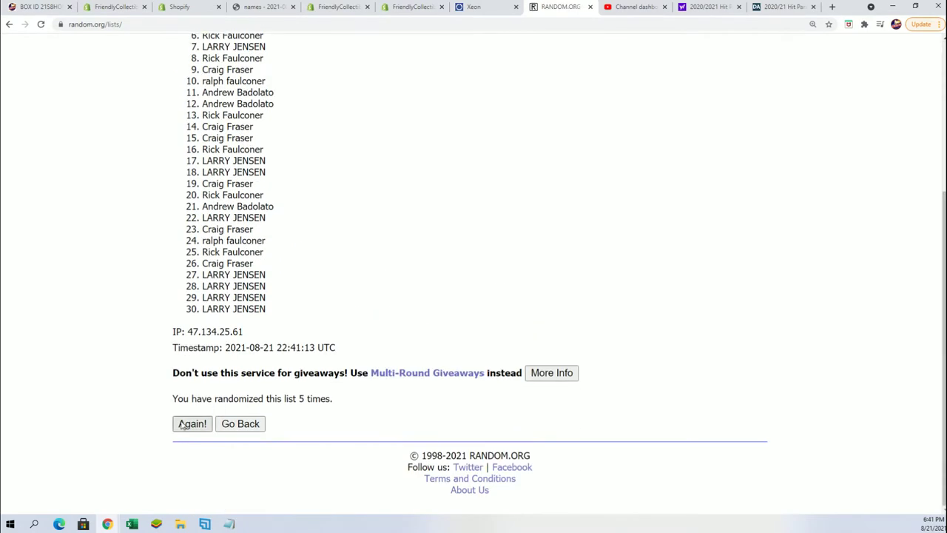
left_click(192, 427)
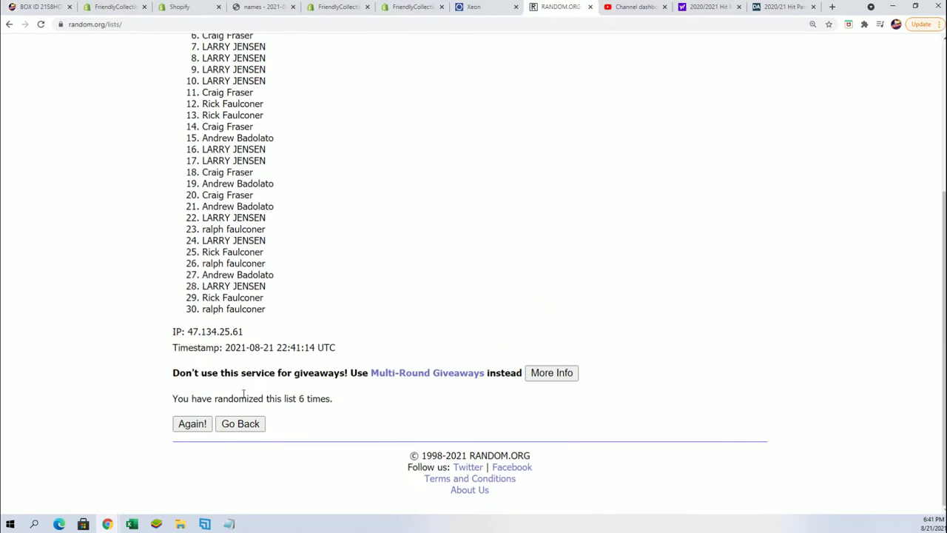
left_click(193, 427)
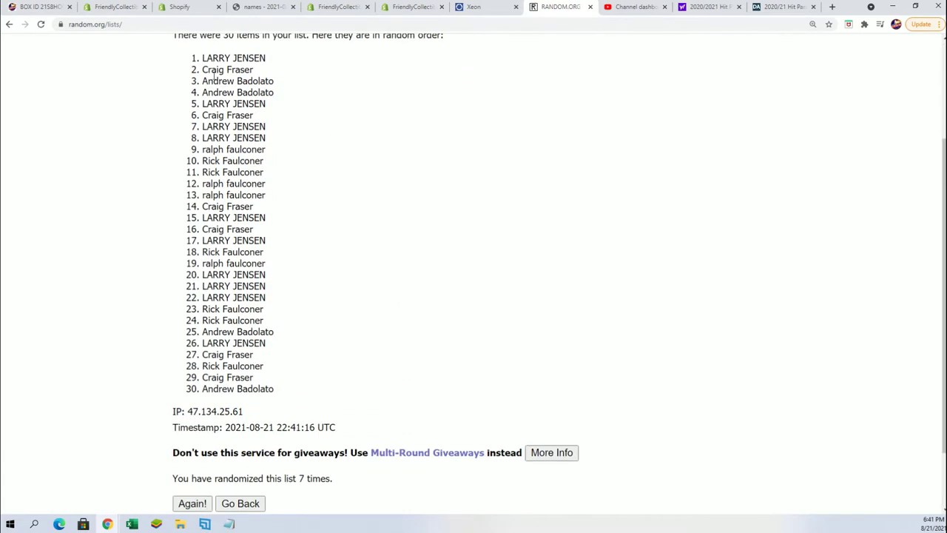
Step: Copy the final shuffled list of 30 owner names
left_click_drag(201, 58, 288, 389)
right_click(234, 339)
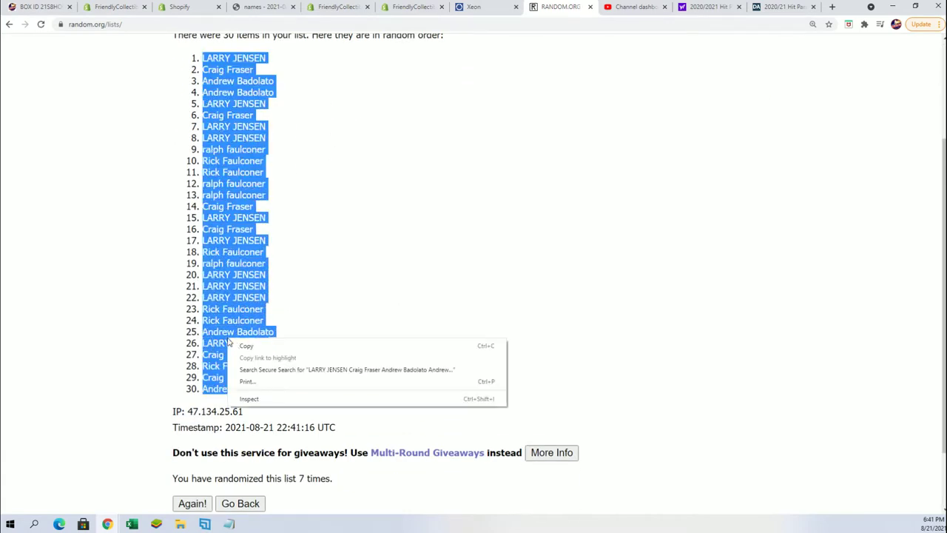
left_click(246, 346)
scroll(370, 469, "up", 1)
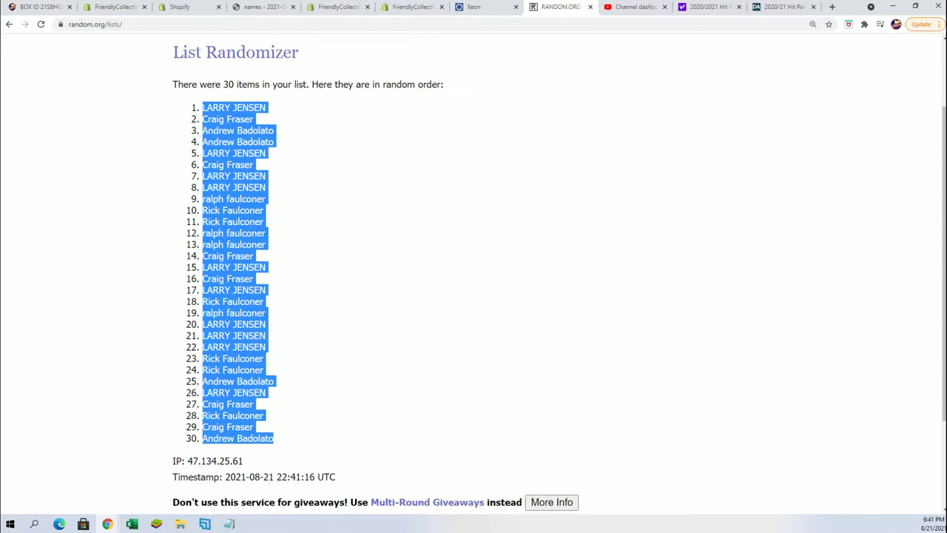
Step: Paste the shuffled owner names into Excel cell A2 as plain text
key("alt+Tab")
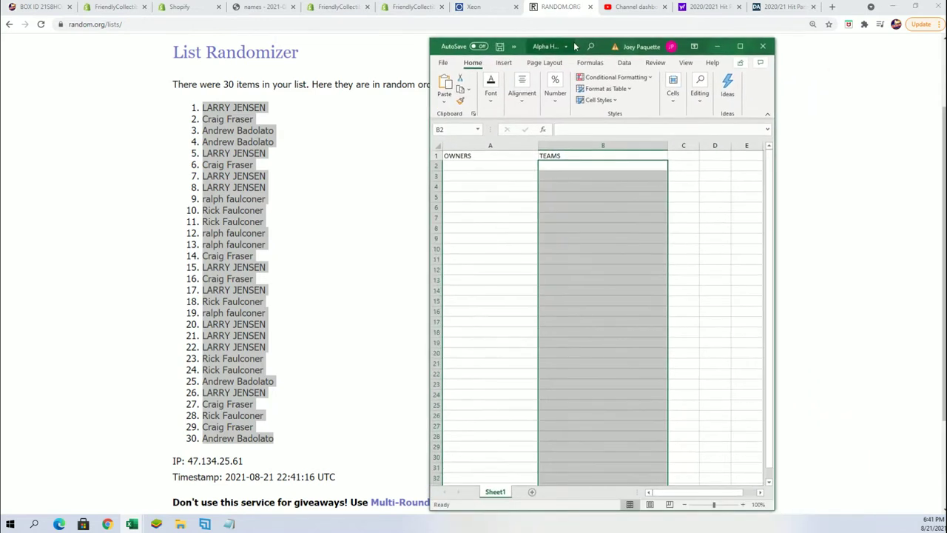
left_click(458, 129)
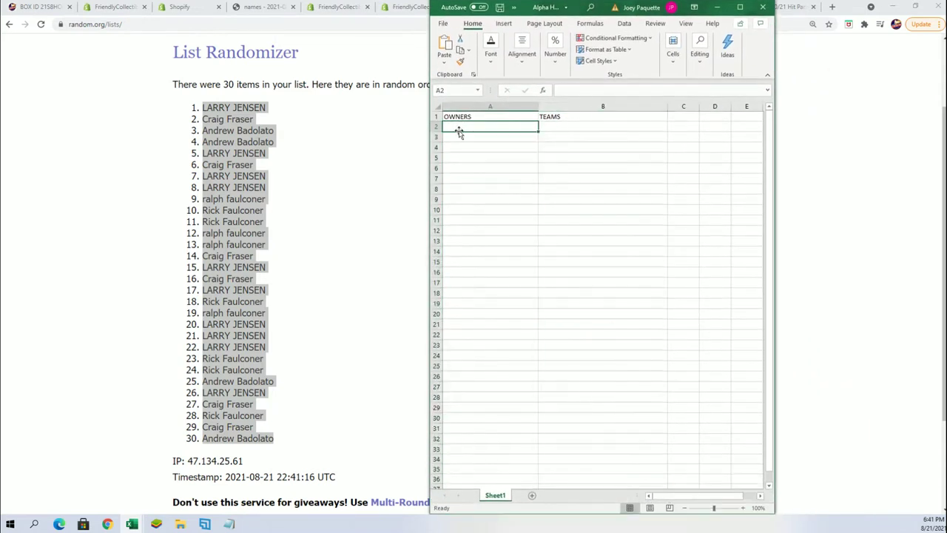
right_click(459, 131)
left_click(497, 194)
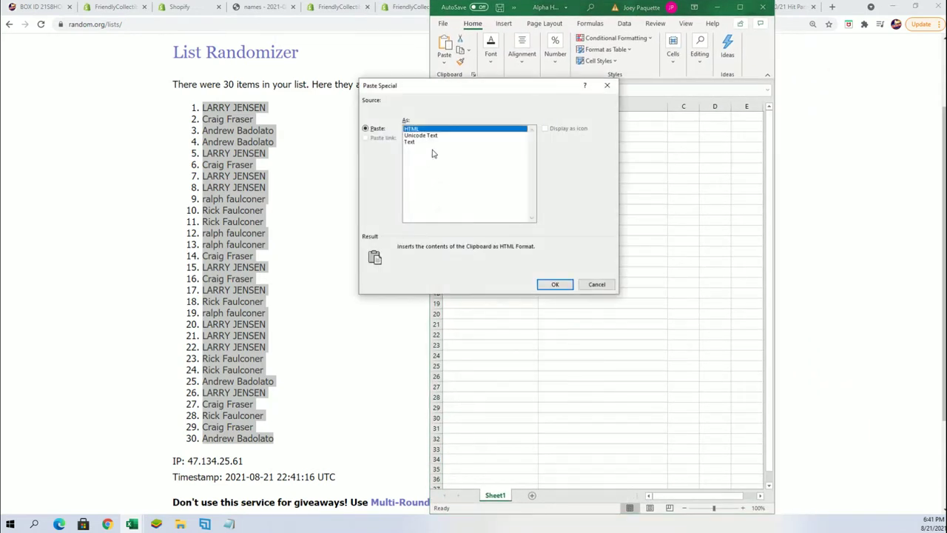
left_click(419, 141)
left_click(555, 284)
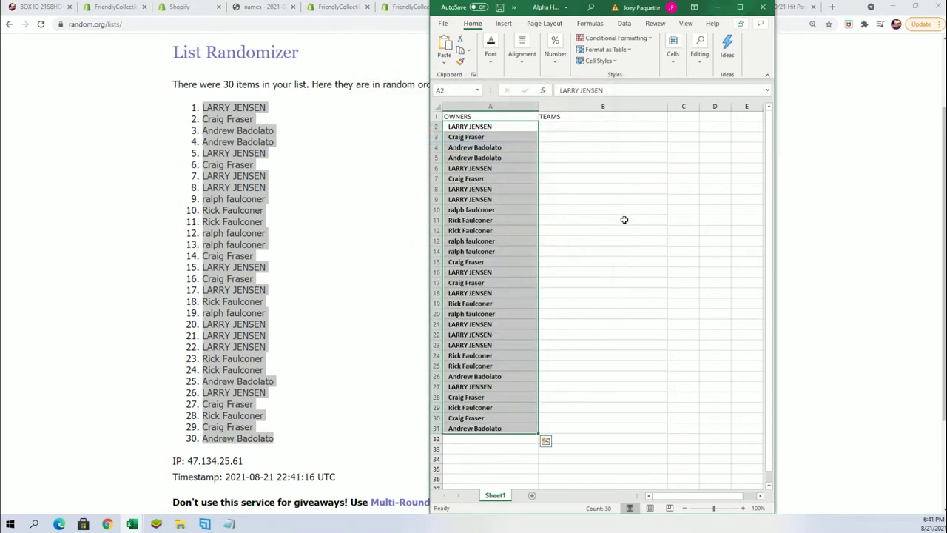
Step: Narrow the OWNERS column to fit the names and adjust the sheet zoom
left_click(528, 106)
left_click_drag(538, 106, 506, 112)
left_click(742, 508)
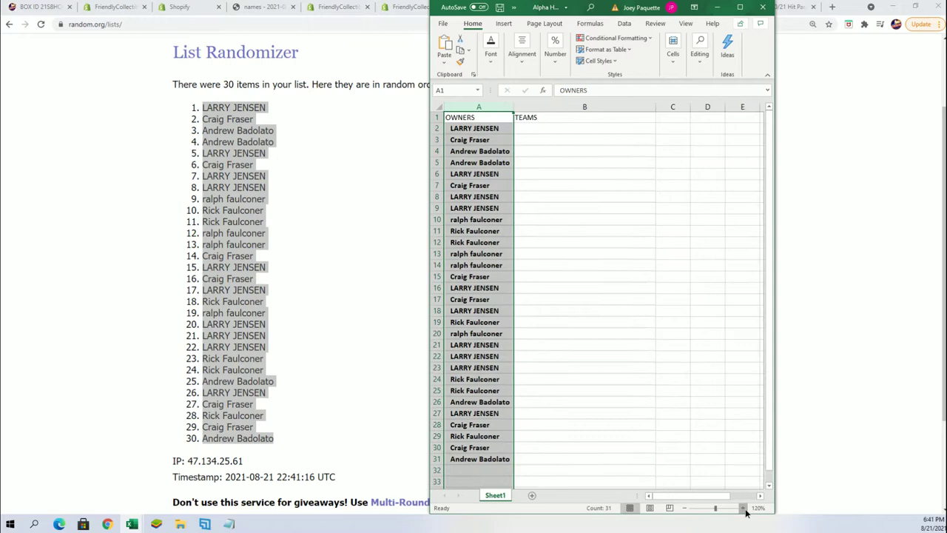
left_click(742, 507)
left_click(685, 509)
left_click(533, 128)
Step: Open a fresh, empty List Randomizer form on RANDOM.ORG
left_click(403, 136)
scroll(387, 125, "up", 3)
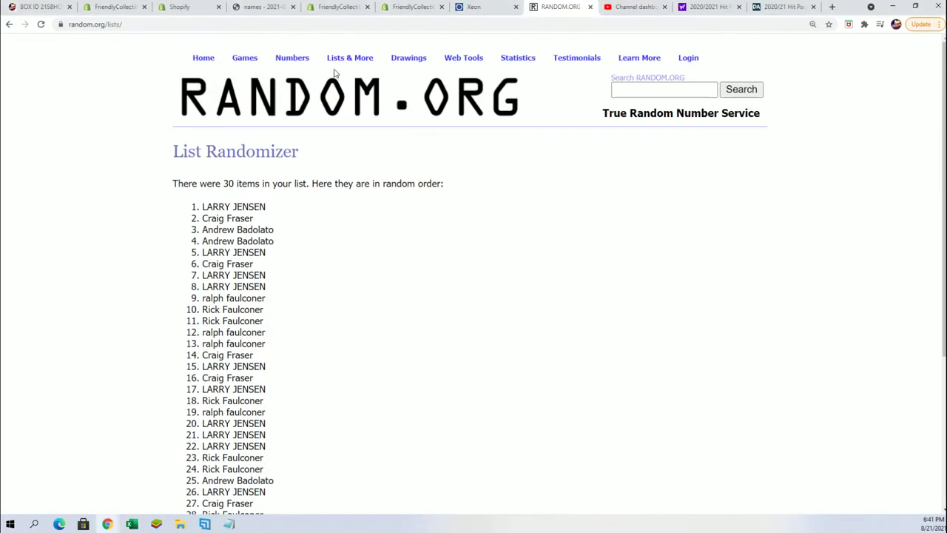
mouse_move(350, 59)
left_click(349, 87)
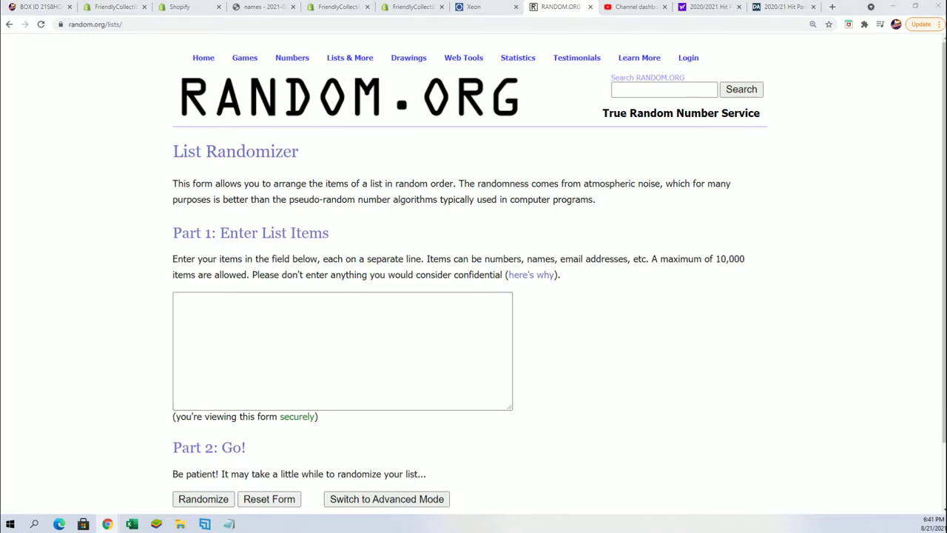
Step: Copy the 30 NHL team names from Notepad into the List Randomizer box
key("alt+Tab")
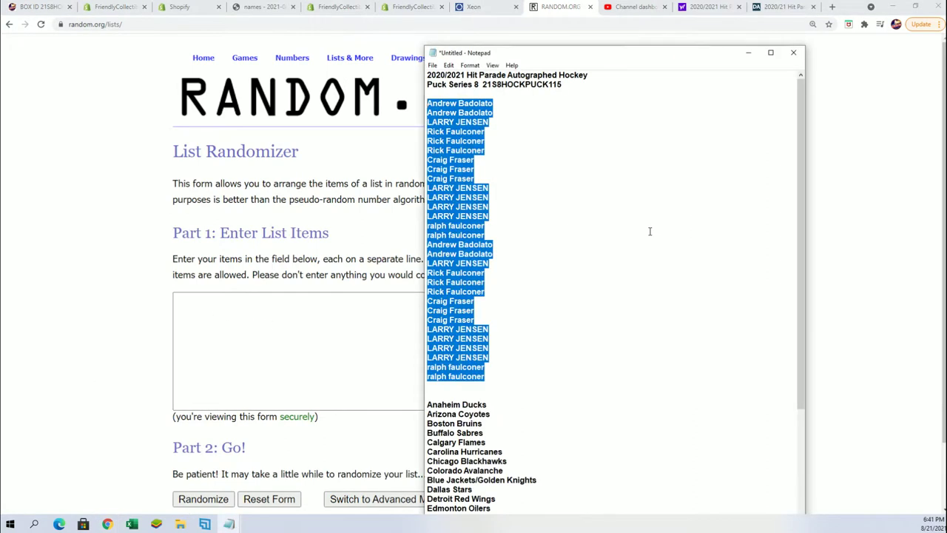
double_click(556, 45)
scroll(574, 281, "down", 5)
left_click_drag(483, 489, 432, 217)
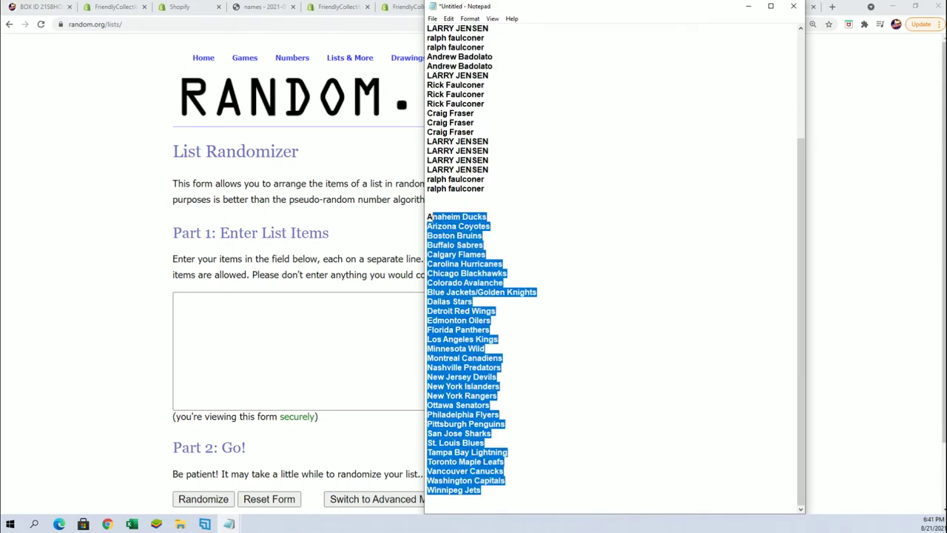
right_click(442, 236)
left_click(469, 271)
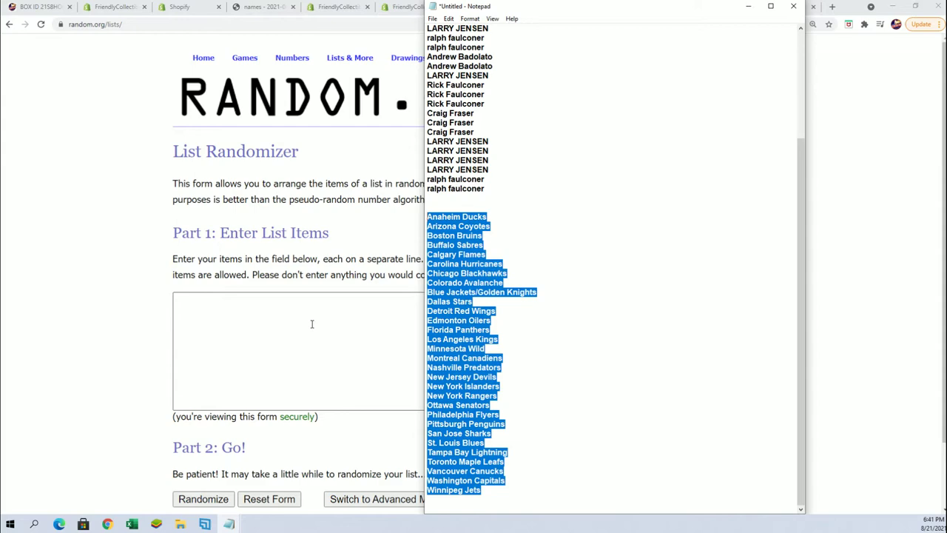
left_click(293, 316)
right_click(293, 317)
left_click(332, 396)
scroll(588, 360, "down", 1)
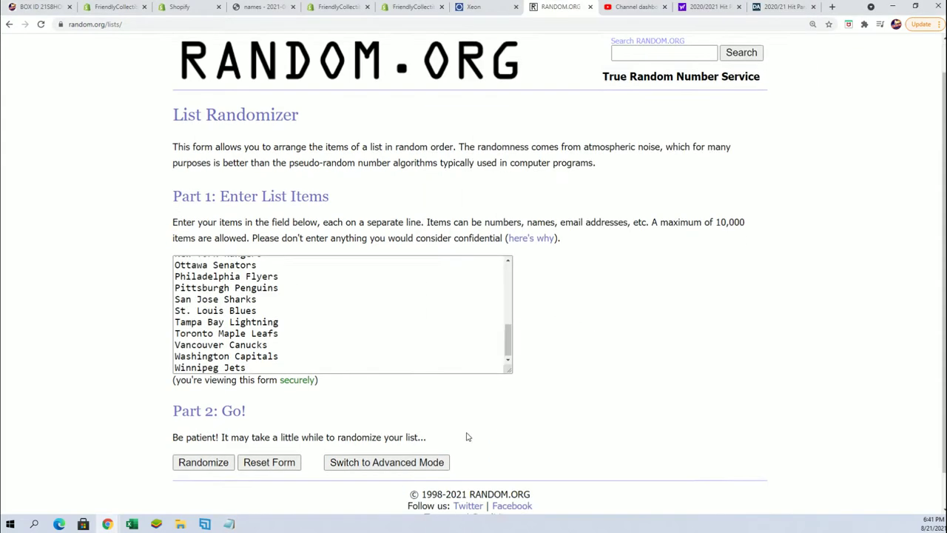
Step: Randomize the team list seven times, ending with St. Louis Blues first
left_click(192, 424)
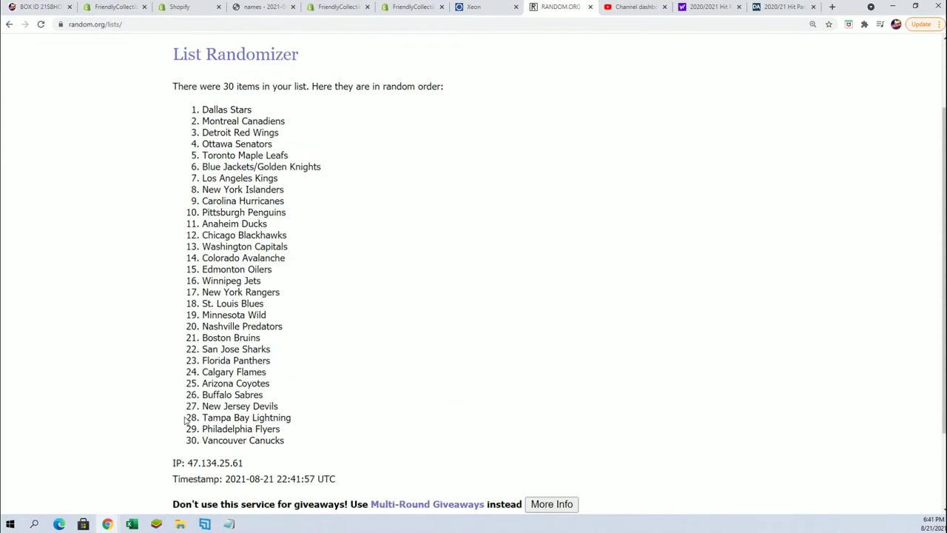
left_click(191, 426)
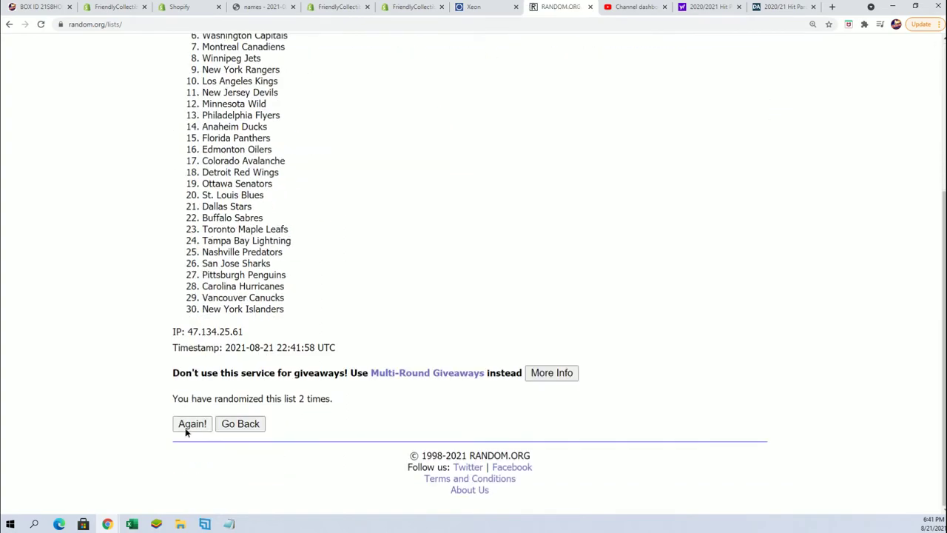
left_click(189, 427)
left_click(191, 427)
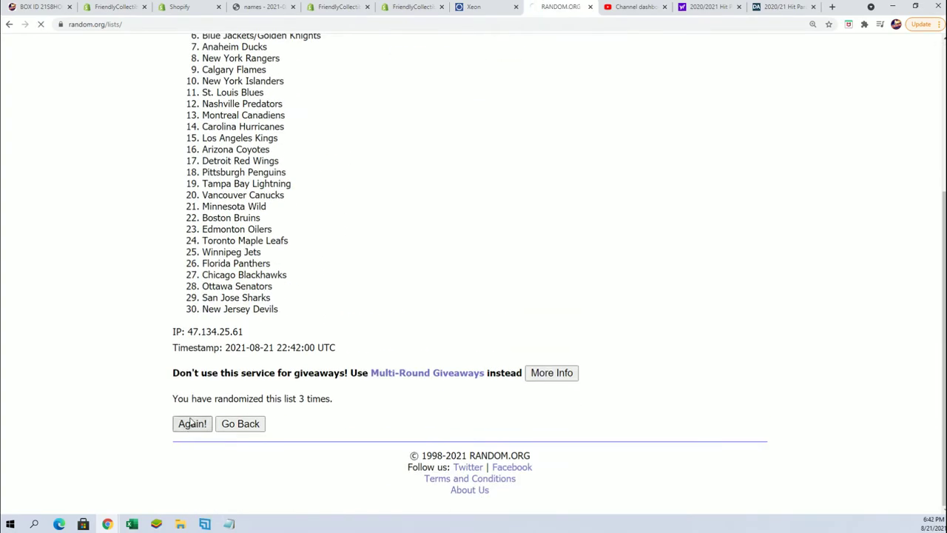
left_click(187, 426)
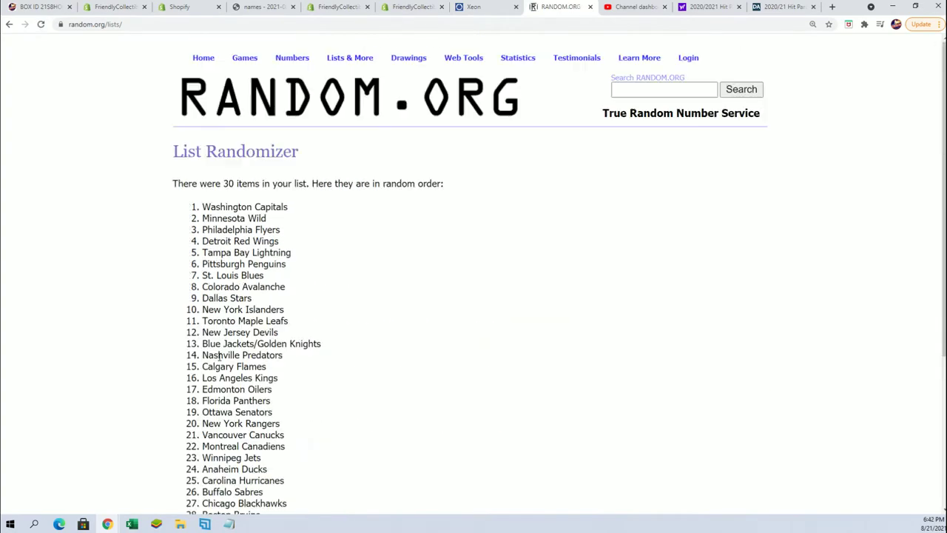
left_click(190, 424)
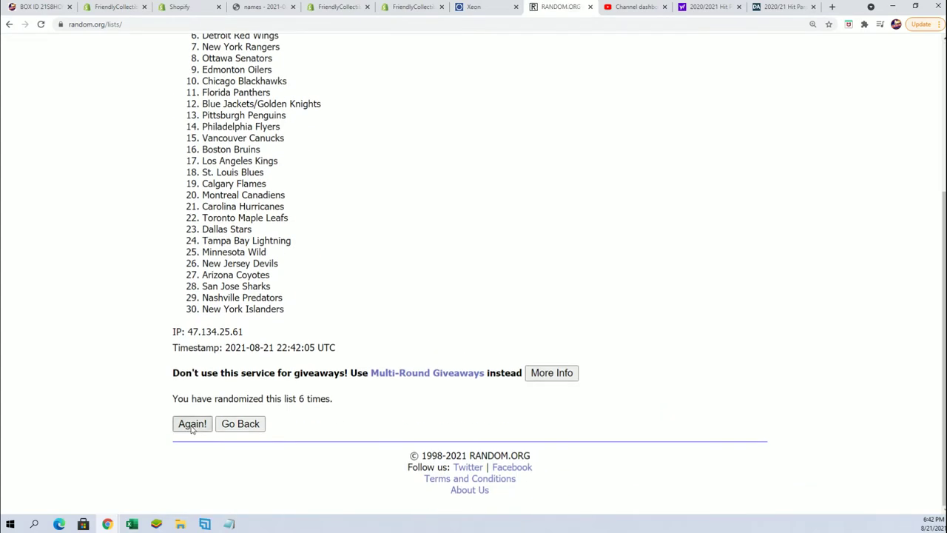
left_click(191, 426)
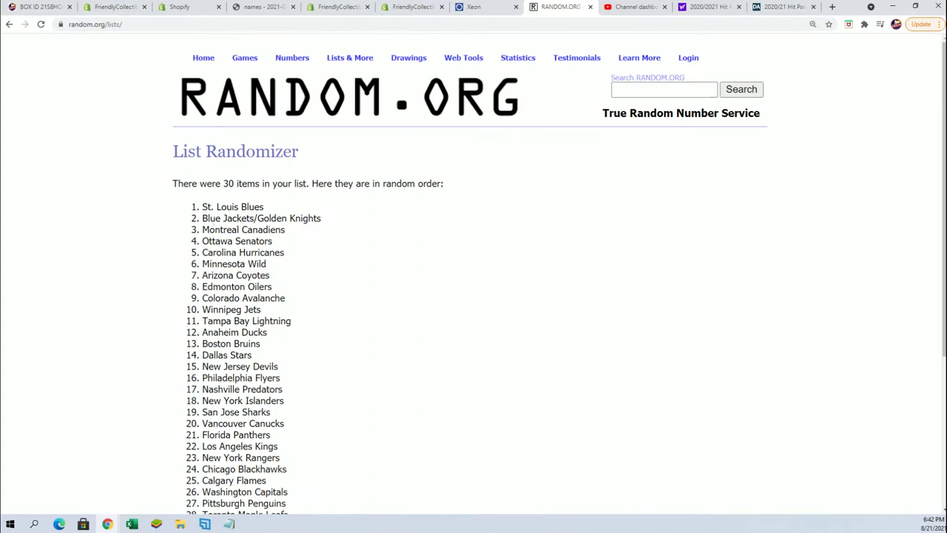
Step: Copy the final shuffled list of 30 team names from RANDOM.ORG
left_click_drag(201, 207, 281, 440)
right_click(278, 413)
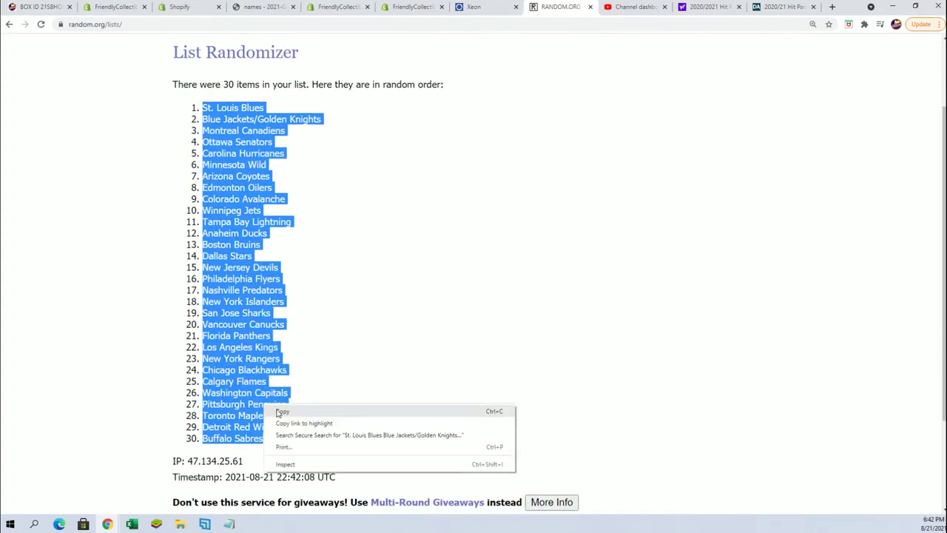
left_click(278, 412)
scroll(326, 424, "down", 2)
scroll(343, 412, "up", 2)
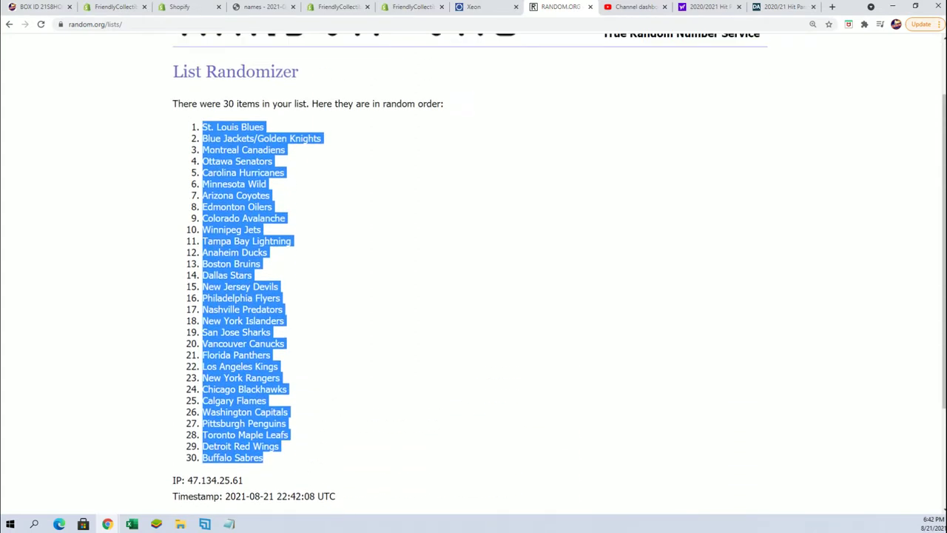
Step: Paste the teams into Excel cell B2 as plain text and zoom in
key("alt+Tab")
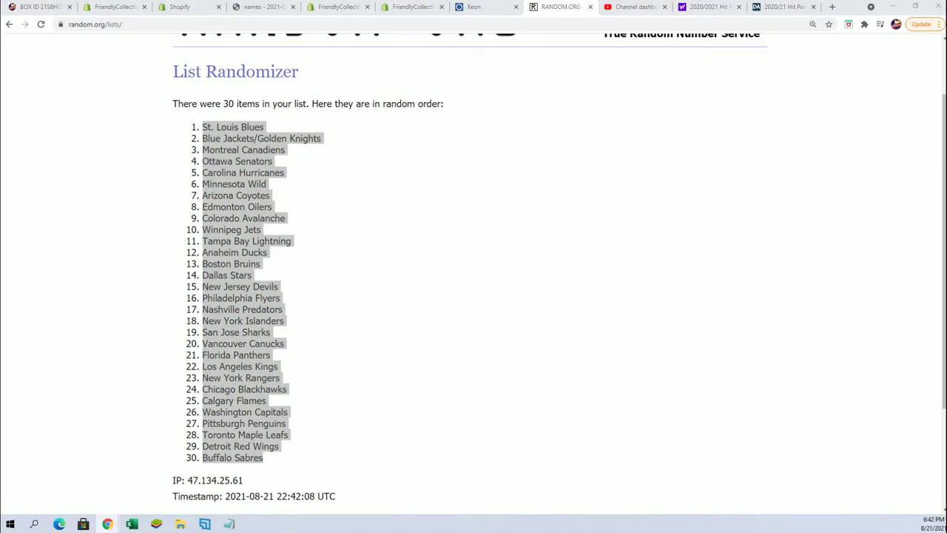
right_click(521, 128)
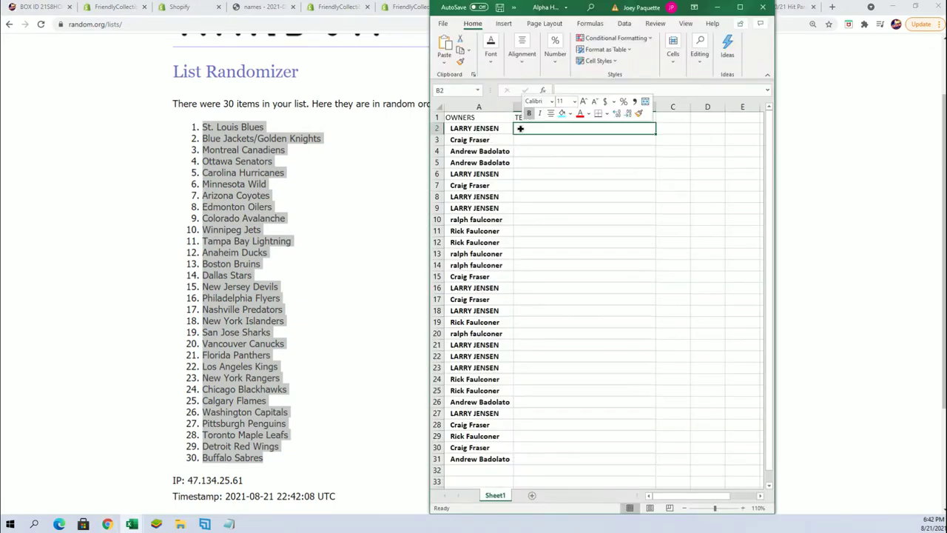
left_click(539, 191)
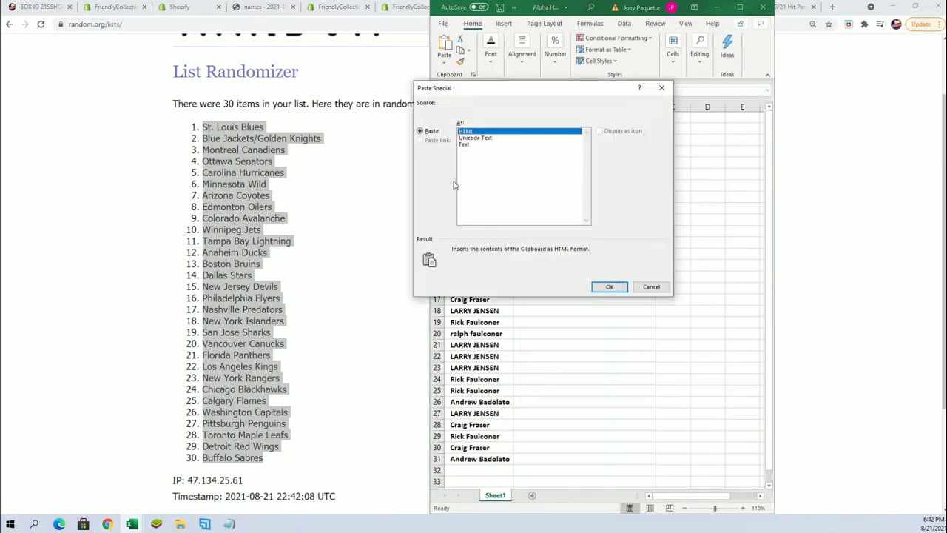
left_click(464, 145)
left_click(609, 287)
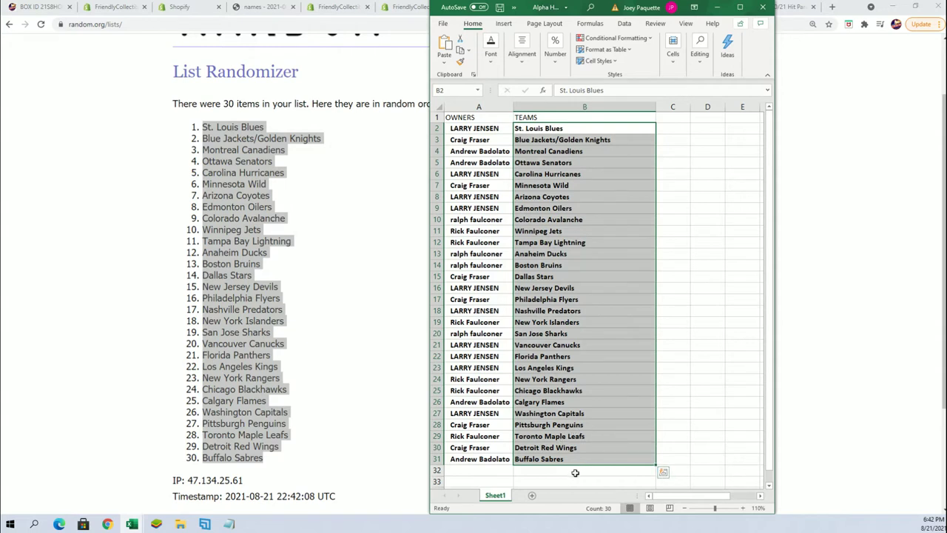
left_click(742, 508)
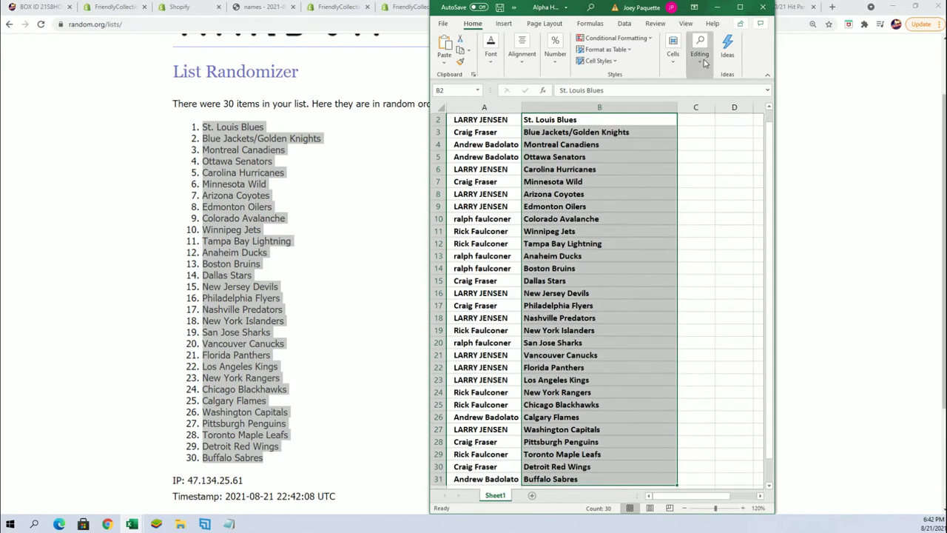
Step: Maximize the Excel window so all 30 owner–team pairs are visible
left_click(740, 7)
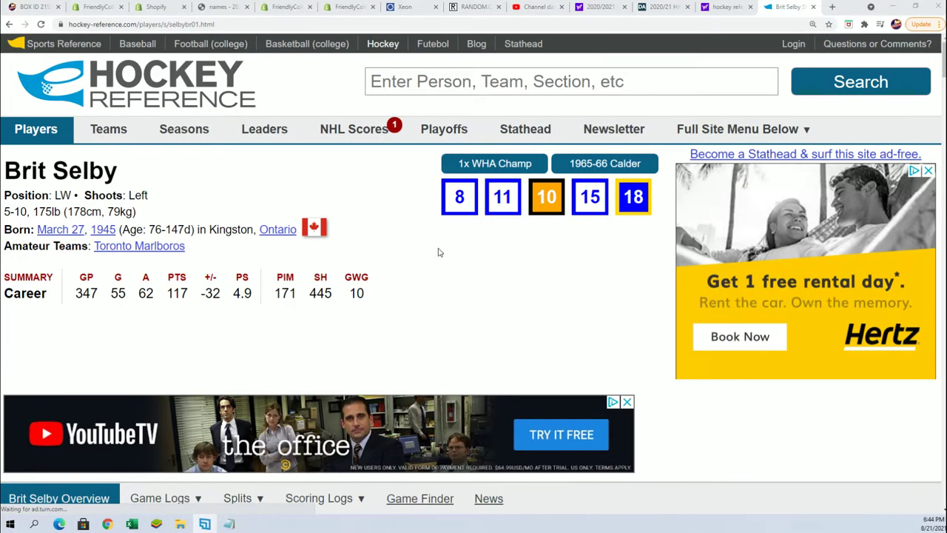
scroll(437, 250, "down", 4)
scroll(437, 252, "down", 5)
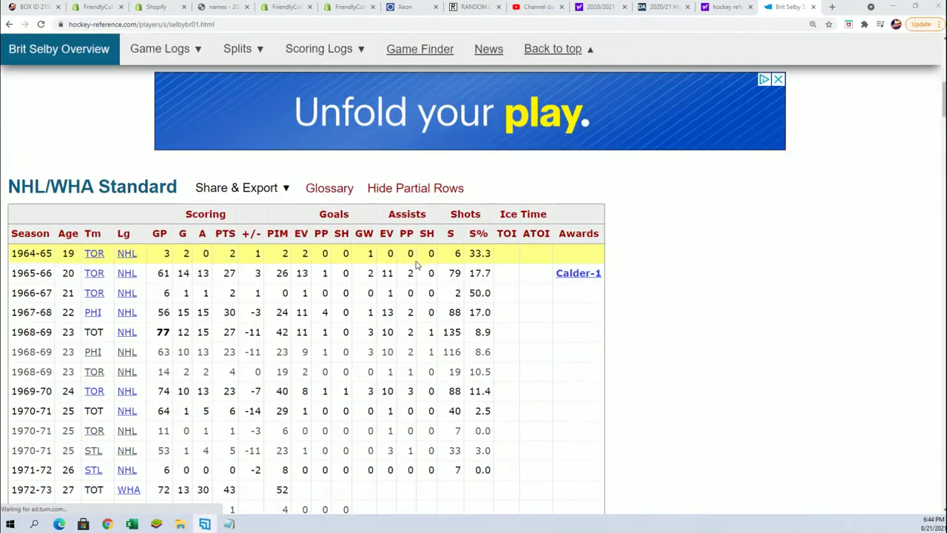
scroll(412, 276, "down", 3)
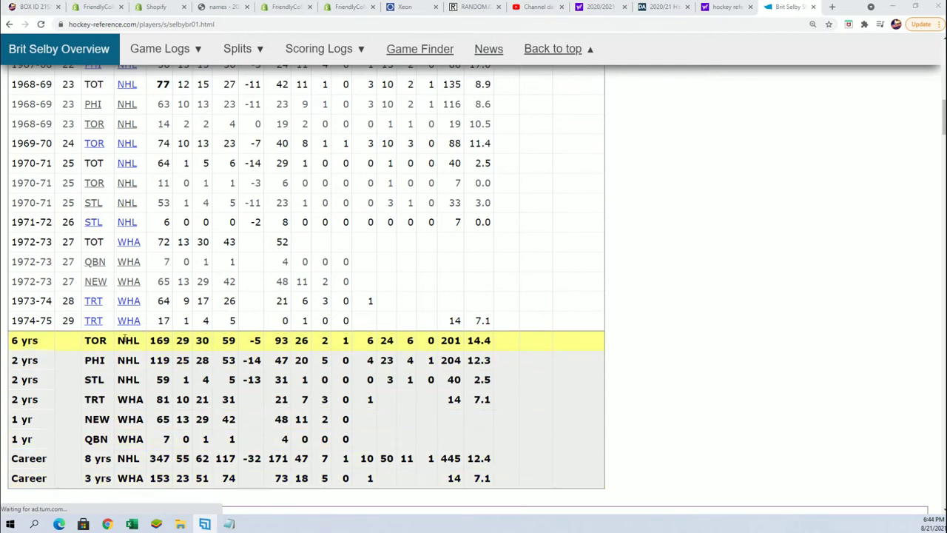
scroll(126, 341, "up", 2)
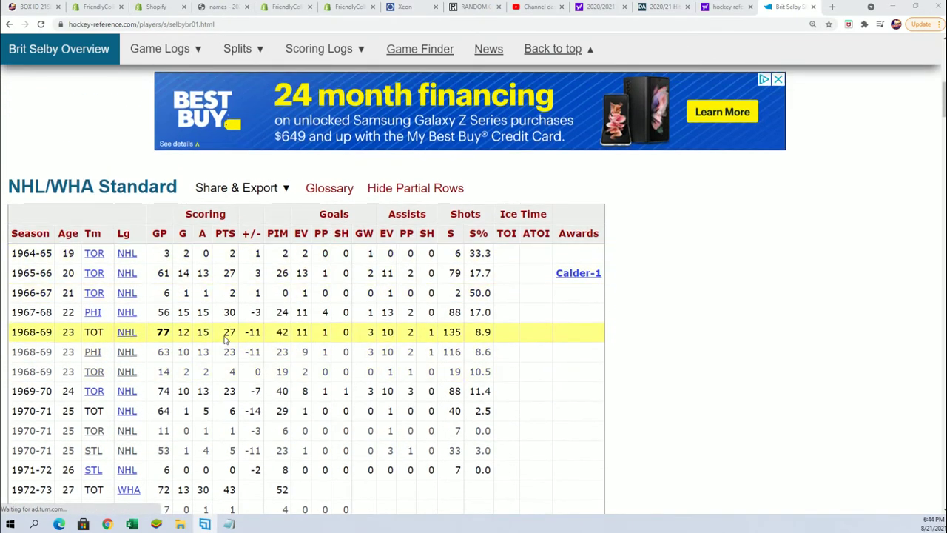
scroll(133, 311, "up", 1)
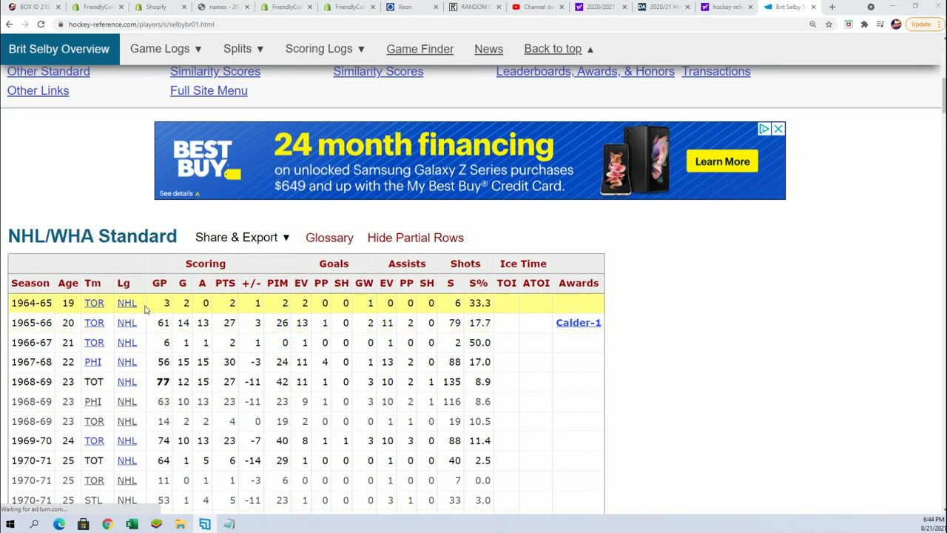